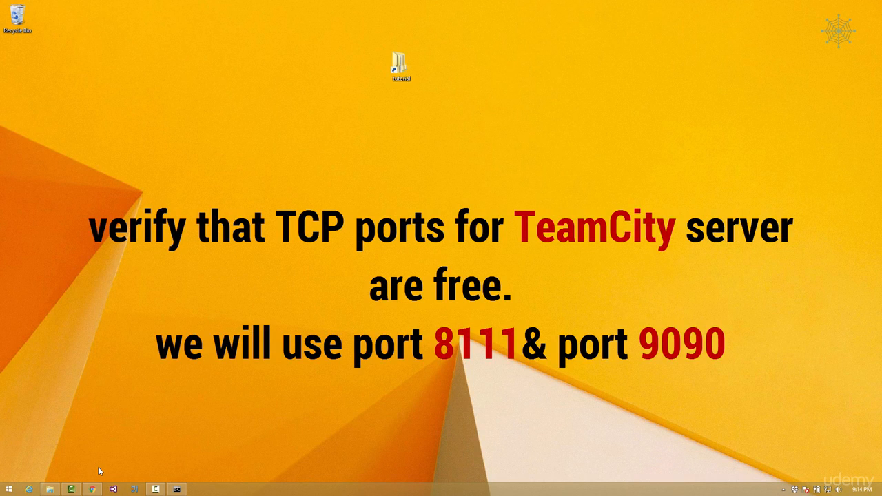
# - Switch to Chrome and show the Windows download option on the TeamCity download page
pyautogui.click(93, 490)
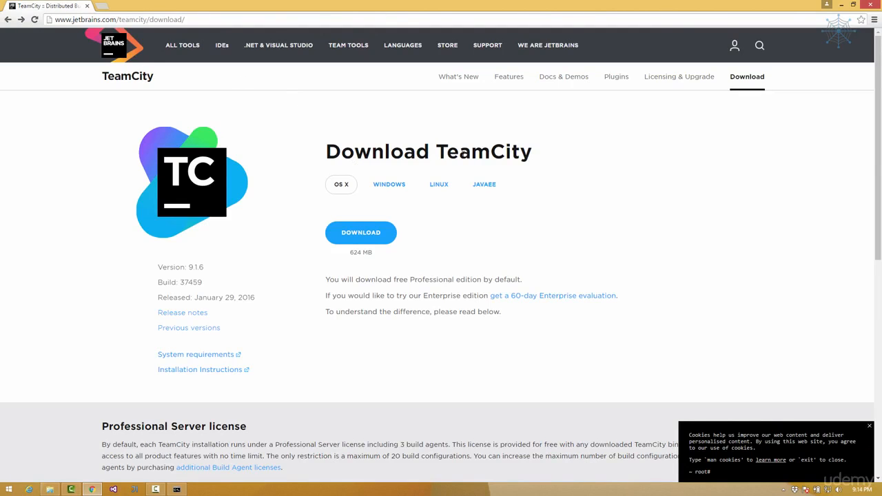
pyautogui.click(388, 186)
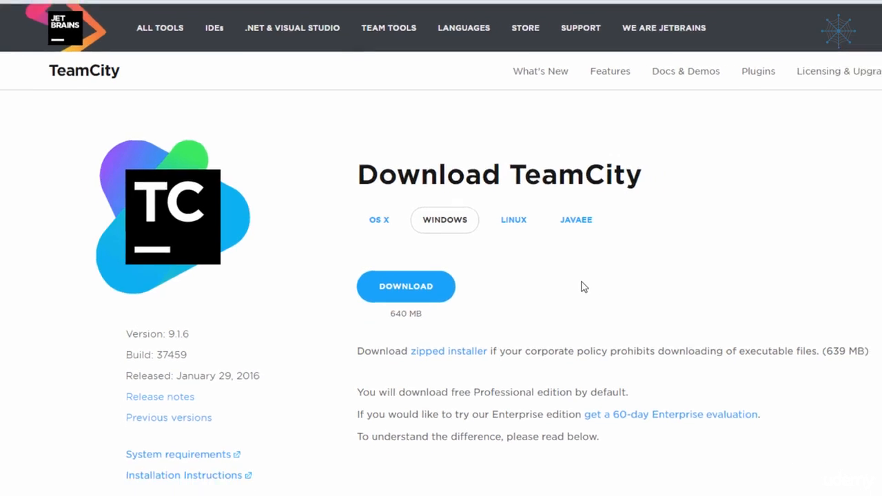
# - Switch to the TeamCity download folder in File Explorer and run the TeamCity-9.1.6.exe installer
pyautogui.moveTo(49, 490)
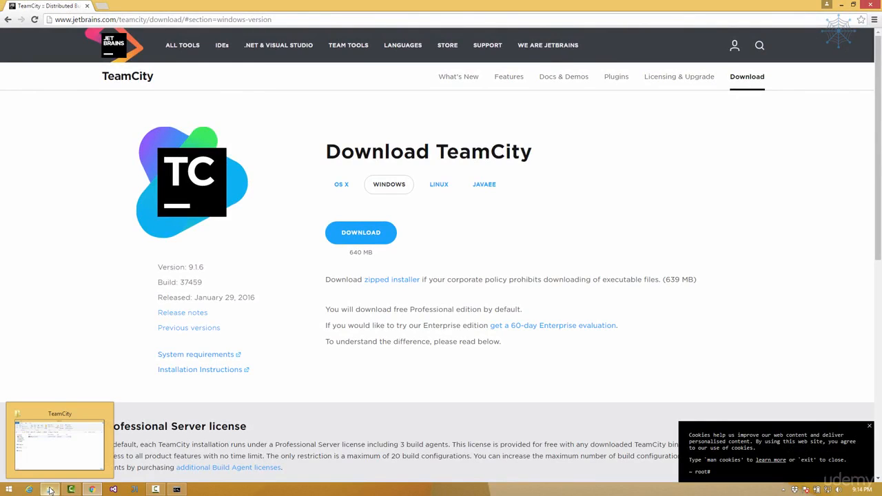
pyautogui.click(55, 447)
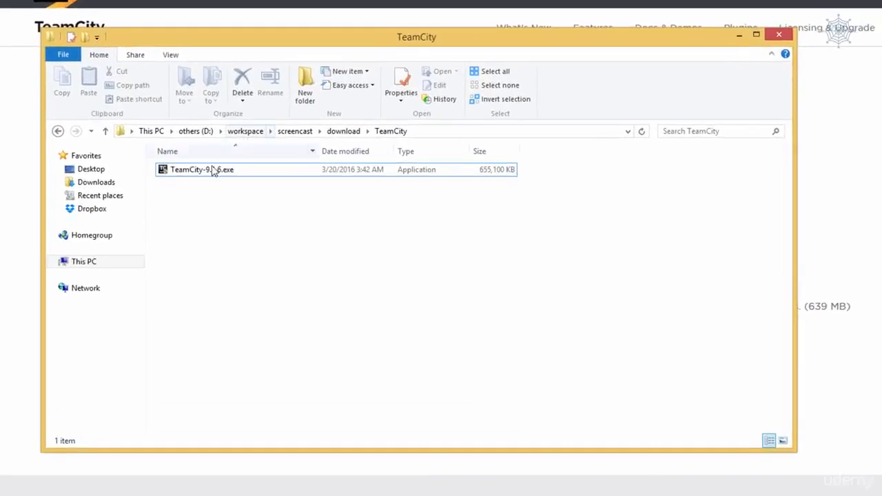
pyautogui.click(217, 182)
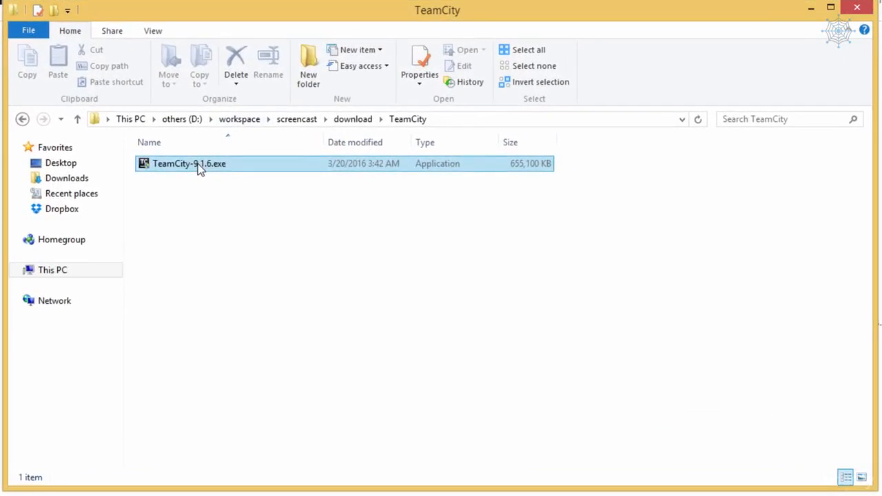
pyautogui.click(202, 166)
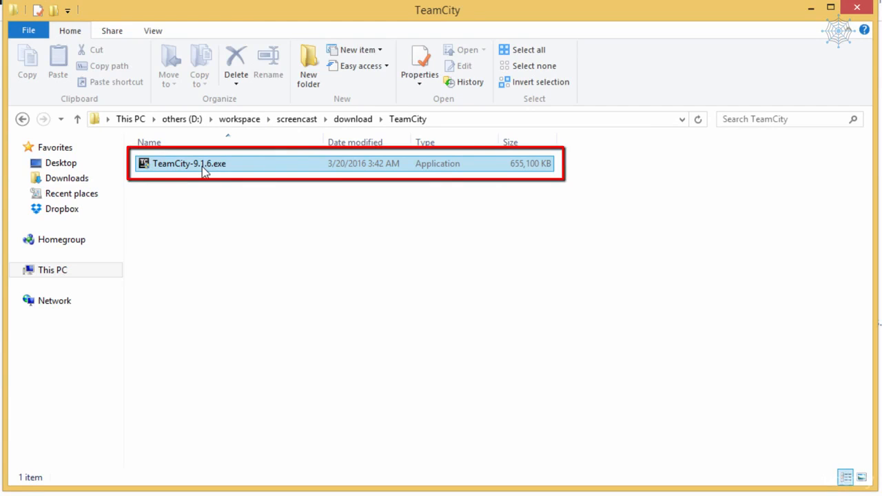
pyautogui.doubleClick(202, 166)
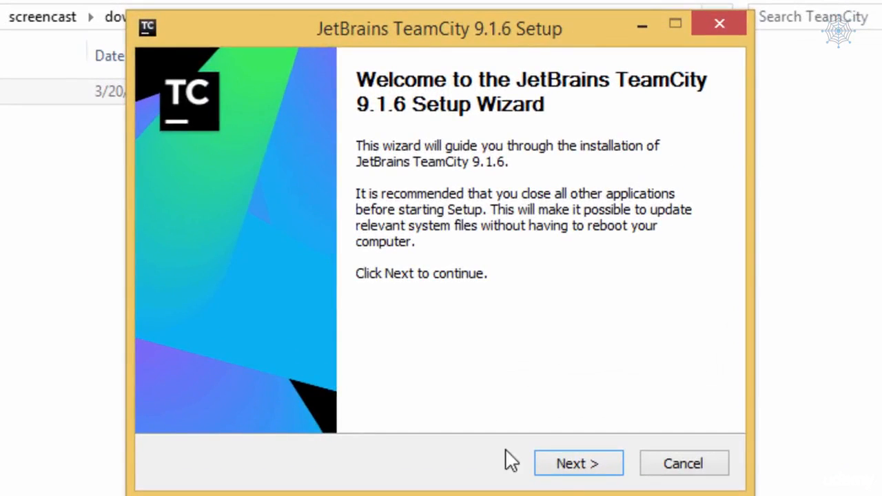
# - Accept the license agreement and install TeamCity into d:\TeamCity\ with all Build Agent and Server components
pyautogui.click(561, 468)
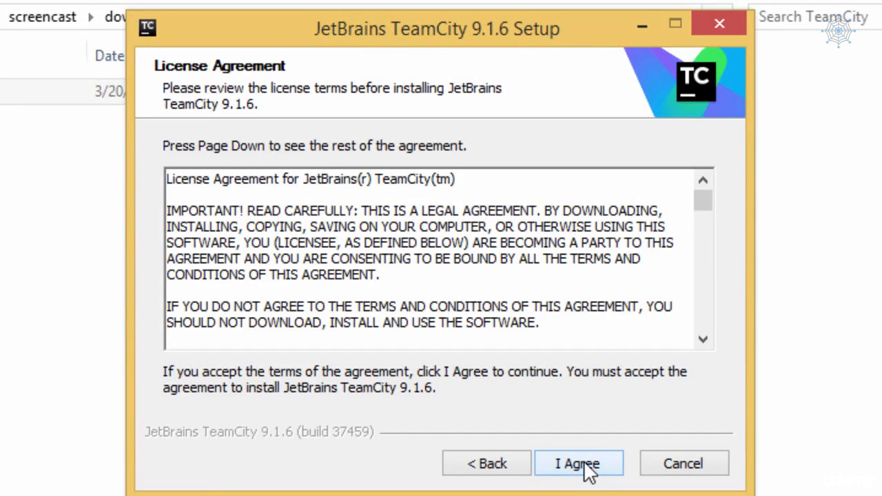
pyautogui.click(585, 465)
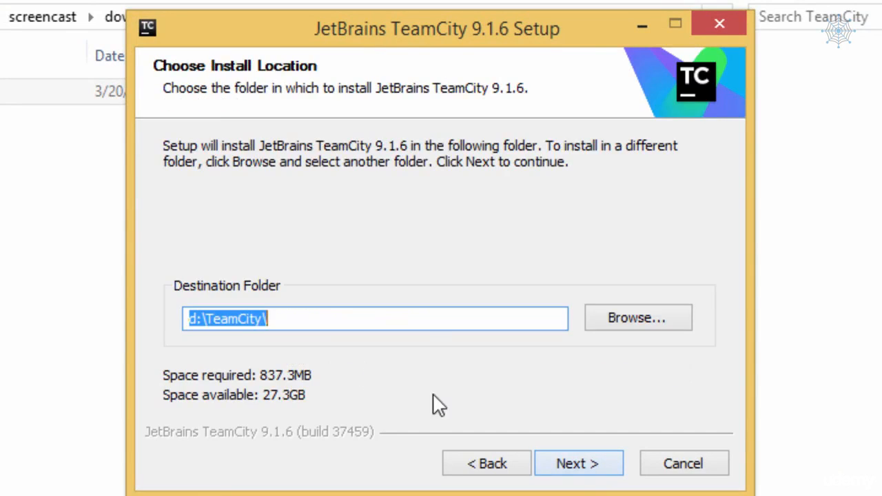
pyautogui.click(190, 318)
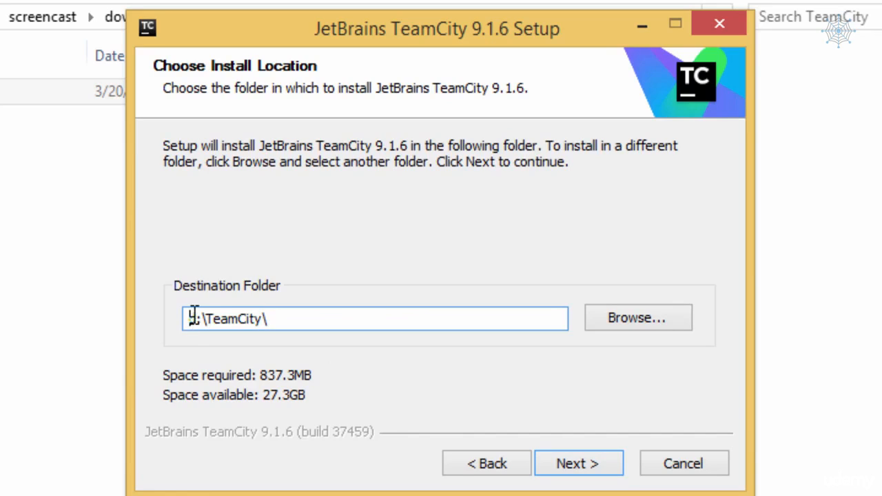
pyautogui.moveTo(300, 318); pyautogui.dragTo(122, 317)
pyautogui.click(292, 317)
pyautogui.click(584, 464)
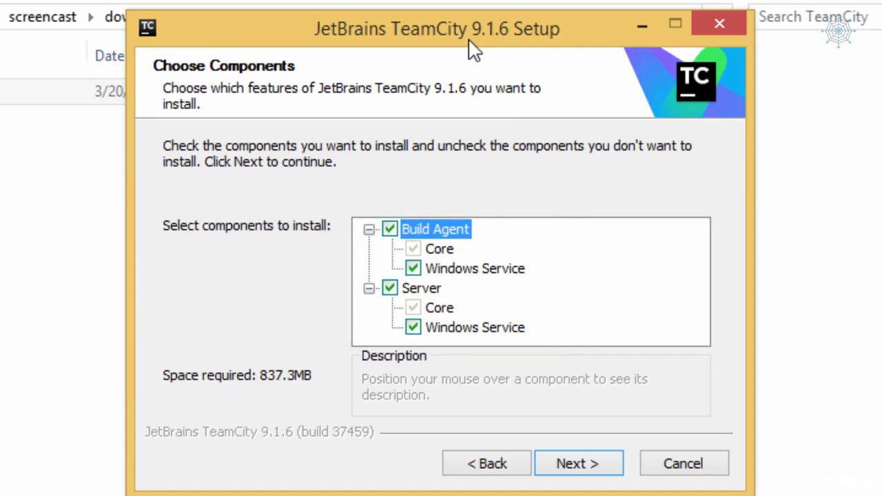
pyautogui.click(583, 466)
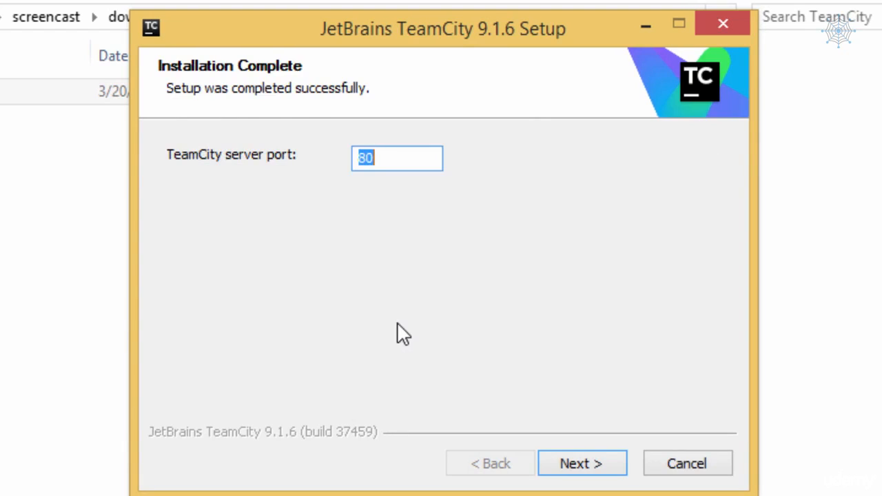
# - Set the TeamCity server port to 8111 and continue the setup
pyautogui.click(404, 163)
pyautogui.moveTo(409, 159); pyautogui.dragTo(314, 161)
pyautogui.write('8111')
pyautogui.click(581, 465)
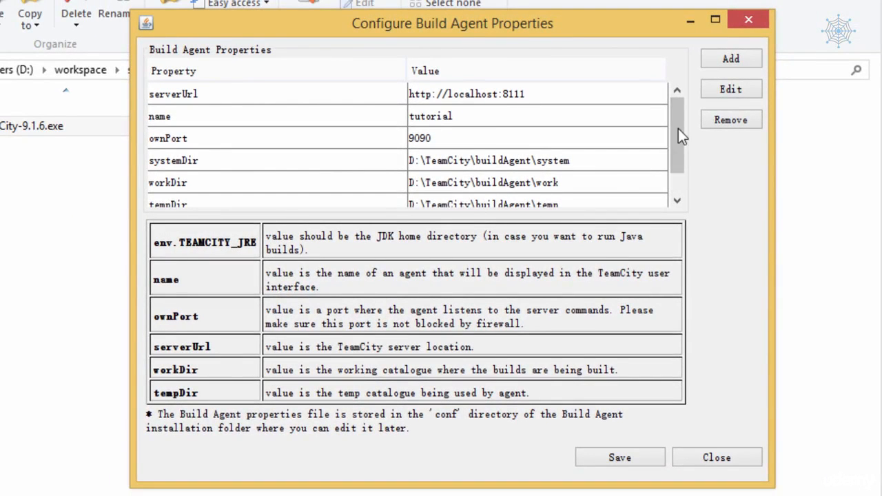
# - Review the build agent's serverUrl, name and ownPort properties and save the configuration with its default values
pyautogui.moveTo(678, 128); pyautogui.dragTo(686, 88)
pyautogui.moveTo(463, 25); pyautogui.dragTo(447, 36)
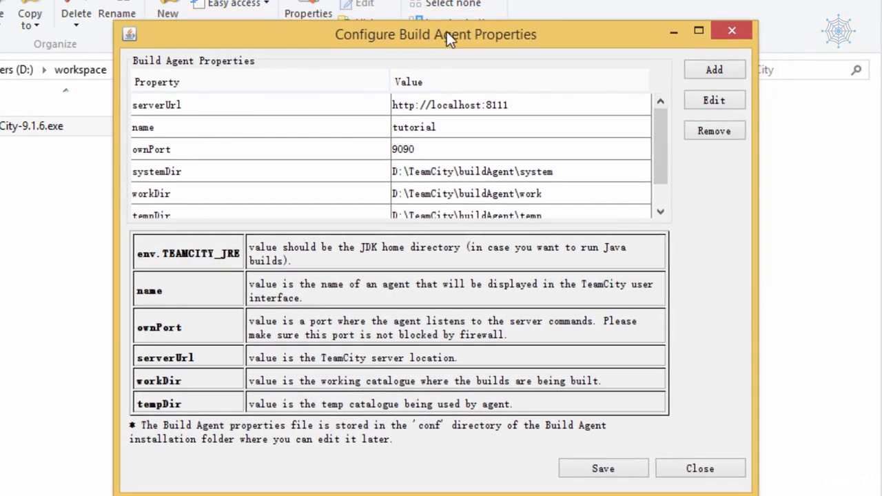
pyautogui.click(440, 129)
pyautogui.click(431, 144)
pyautogui.click(306, 110)
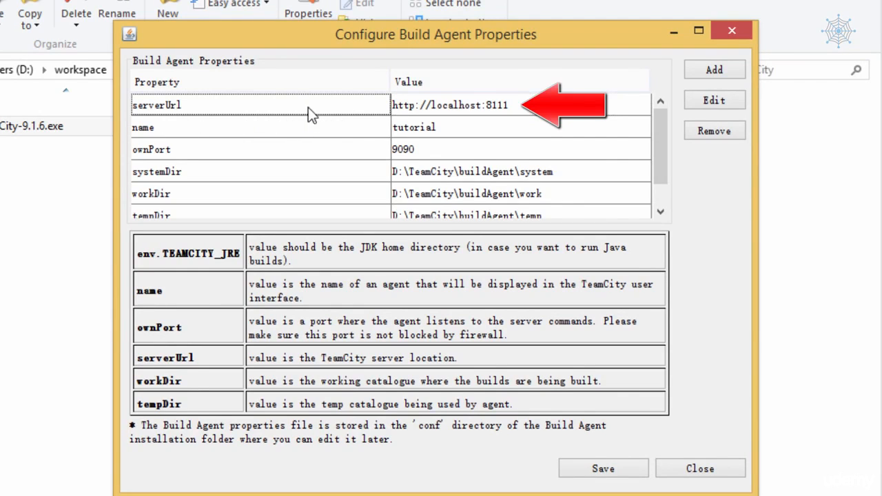
pyautogui.click(439, 111)
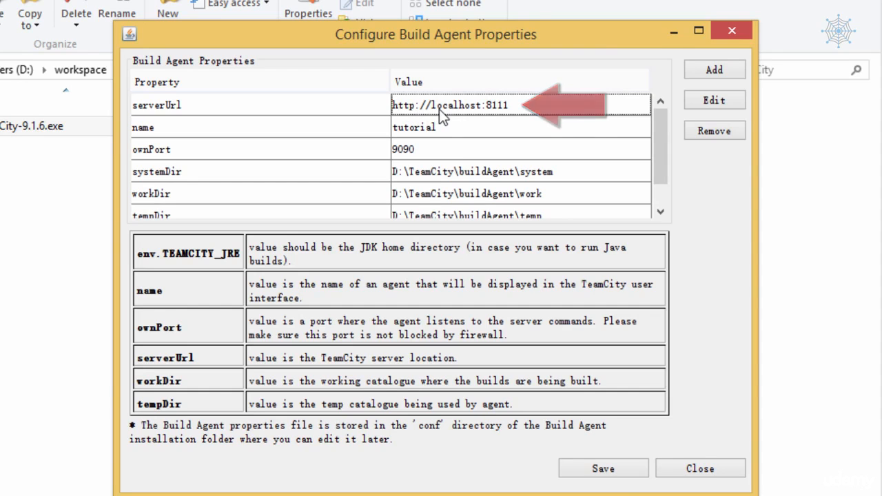
pyautogui.click(611, 472)
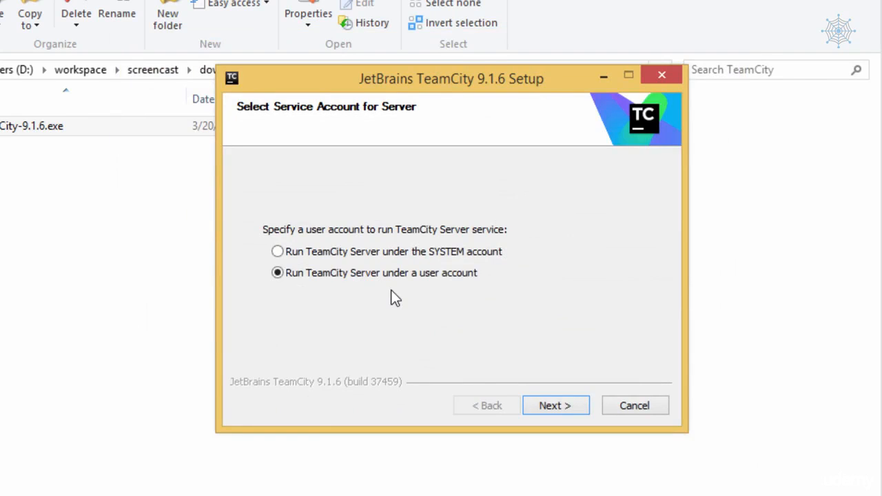
# - Choose the SYSTEM account for running both the TeamCity Server and TeamCity Agent services
pyautogui.click(294, 253)
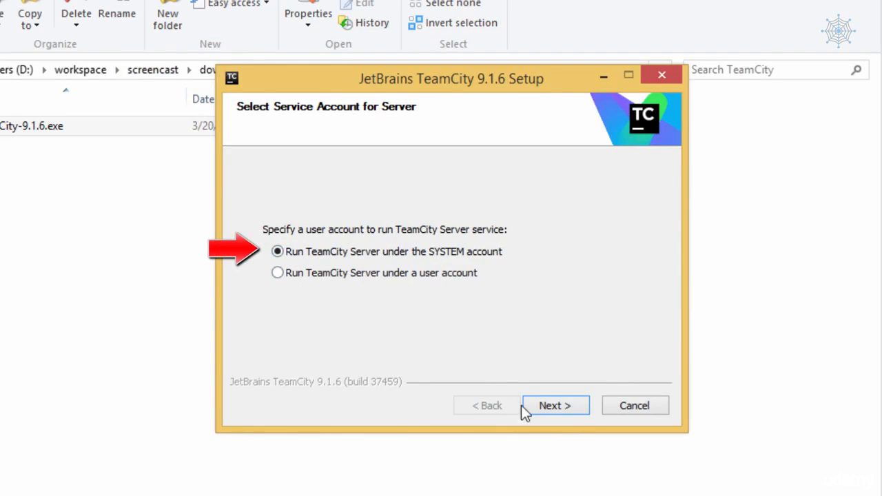
pyautogui.click(555, 404)
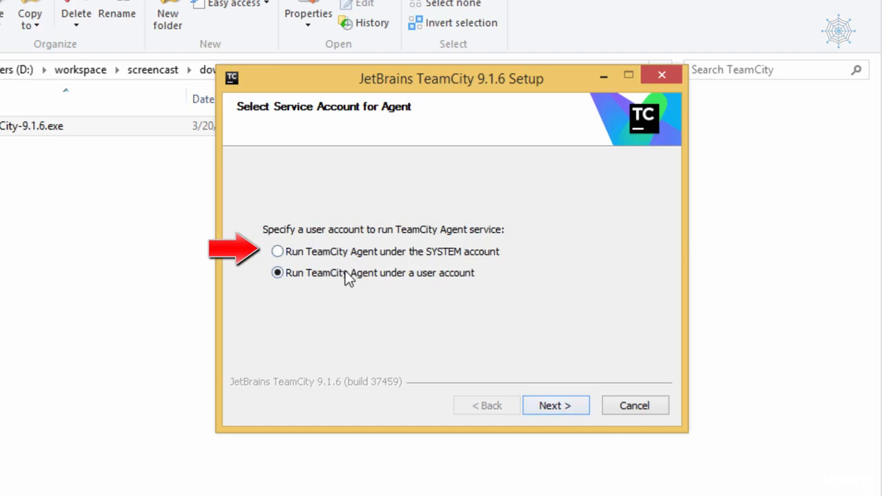
pyautogui.click(333, 253)
pyautogui.click(550, 404)
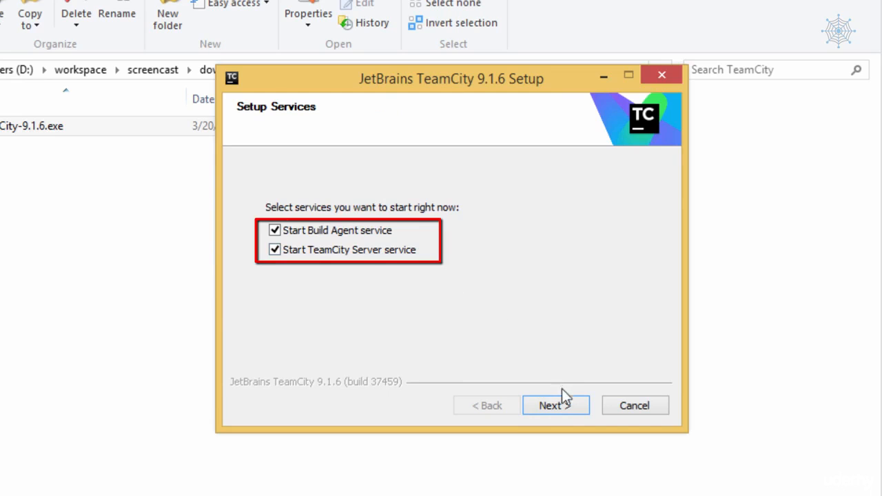
# - Start the Build Agent and TeamCity Server services and finish the setup with the TeamCity Web UI opening
pyautogui.click(556, 406)
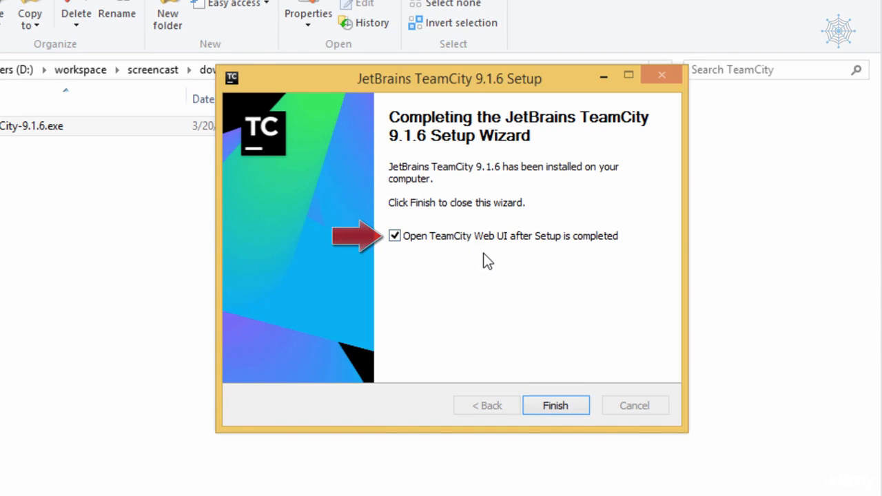
pyautogui.click(555, 405)
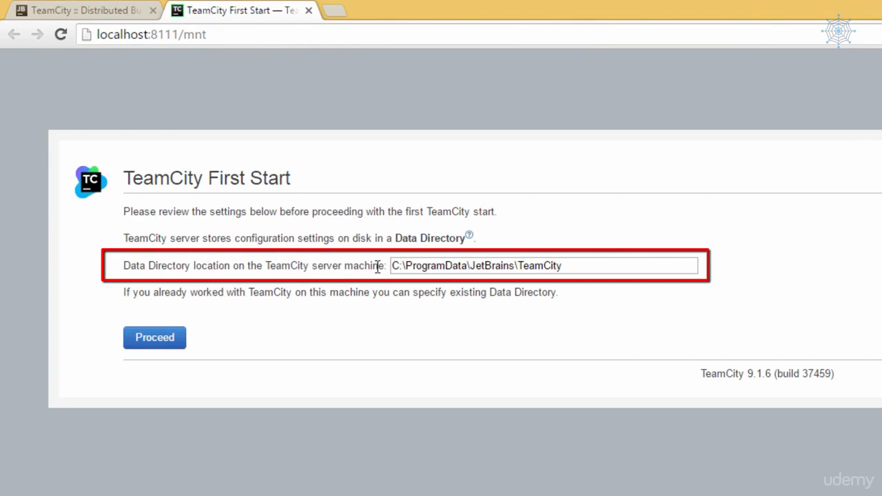
# - Set the Data Directory location to D:\TeamCity\Data and proceed with the first start
pyautogui.moveTo(576, 267); pyautogui.dragTo(388, 259)
pyautogui.click(573, 267)
pyautogui.moveTo(573, 268); pyautogui.dragTo(390, 264)
pyautogui.click(575, 265)
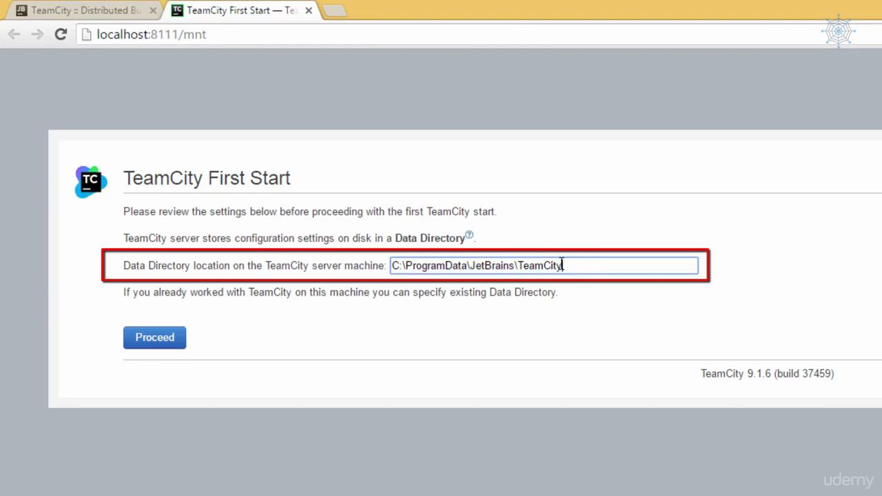
pyautogui.moveTo(400, 266); pyautogui.dragTo(356, 261)
pyautogui.write('D')
pyautogui.moveTo(406, 266); pyautogui.dragTo(516, 266)
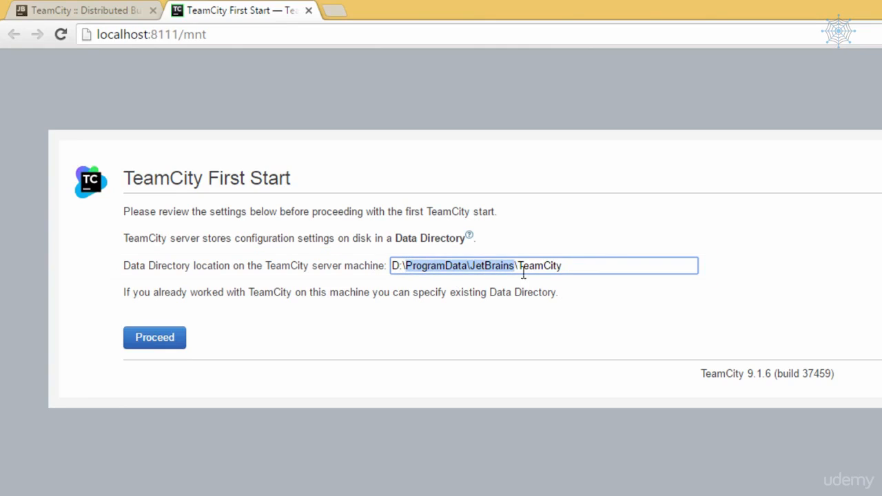
pyautogui.press('BackSpace')
pyautogui.click(522, 266)
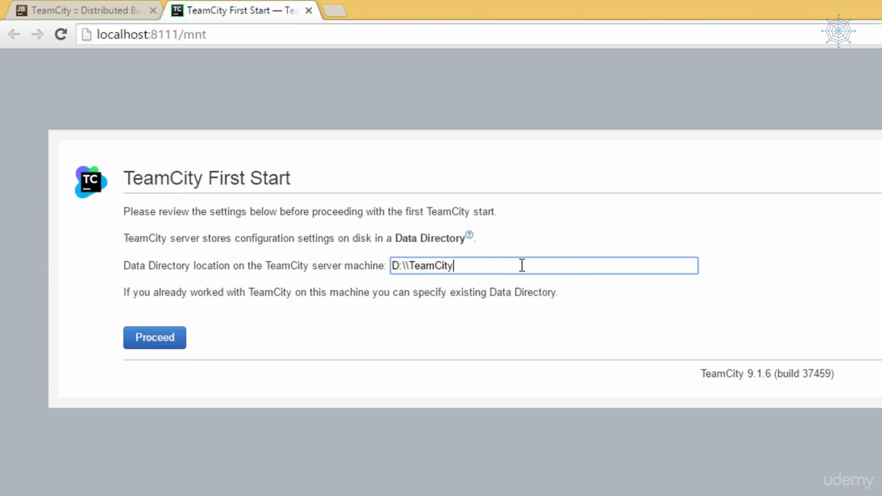
pyautogui.write('\\')
pyautogui.press('BackSpace')
pyautogui.write('\\Data')
pyautogui.click(162, 342)
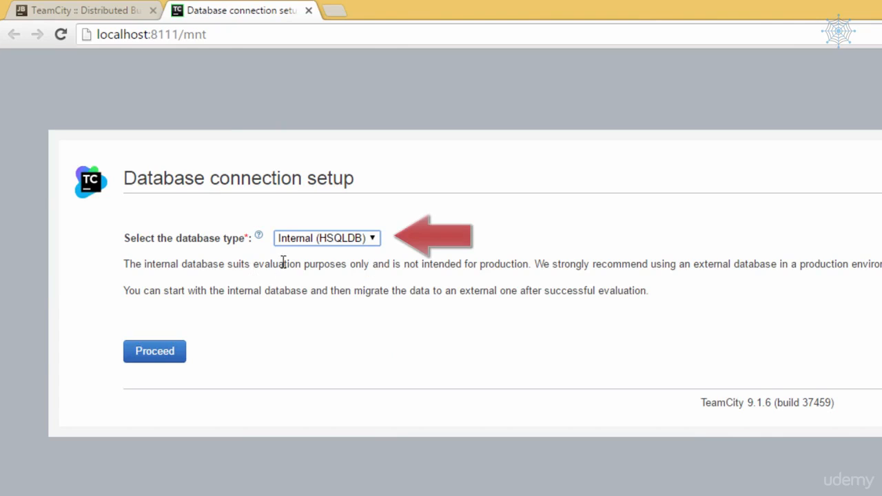
# - Examine the connection fields and JDBC driver requirements for the MySQL, Oracle and MS SQL Server database types
pyautogui.click(345, 240)
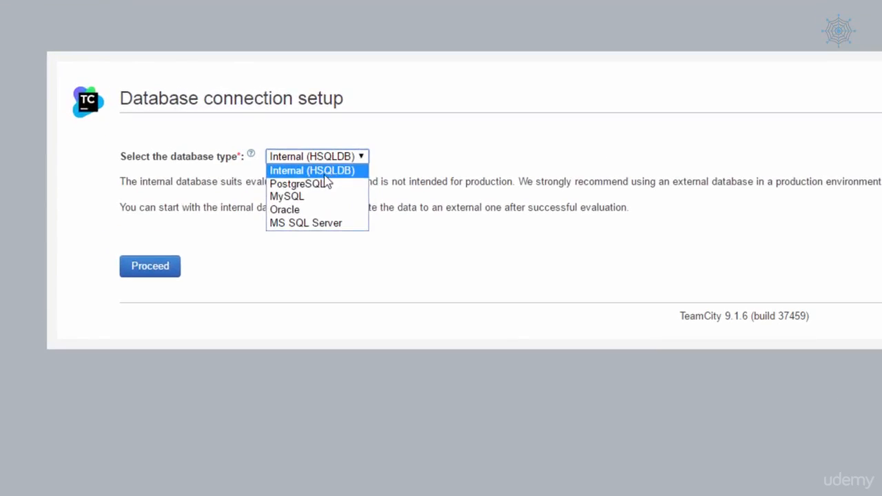
pyautogui.click(310, 200)
pyautogui.click(319, 158)
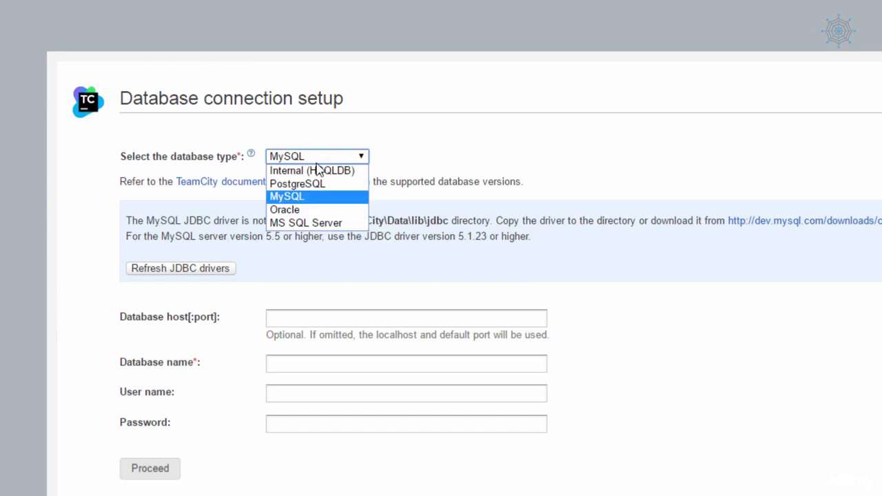
pyautogui.click(307, 209)
pyautogui.click(324, 158)
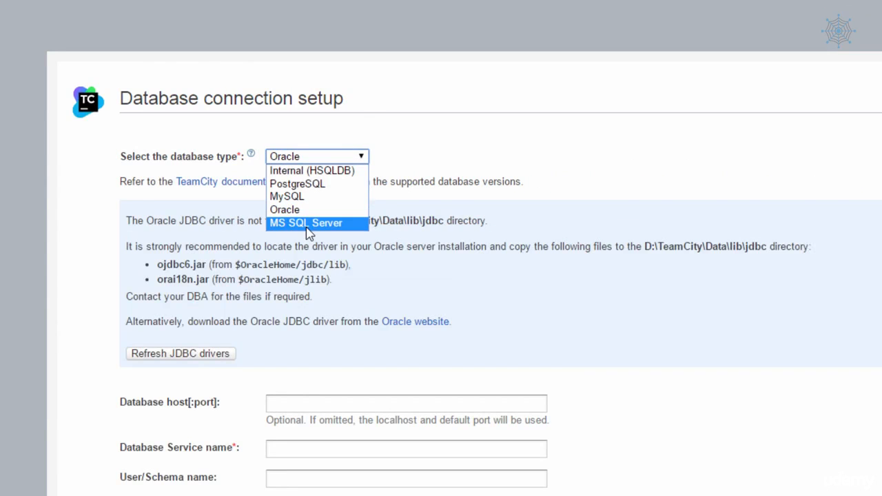
pyautogui.click(307, 223)
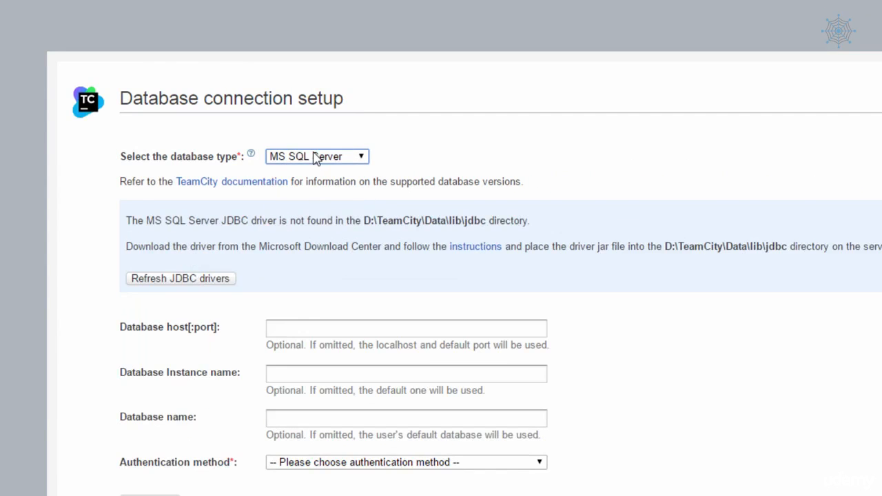
pyautogui.click(315, 157)
pyautogui.click(303, 197)
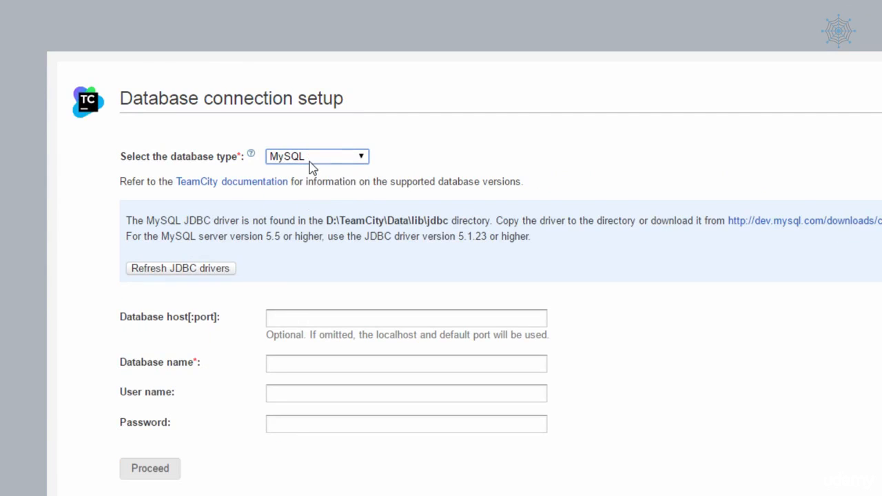
pyautogui.click(330, 239)
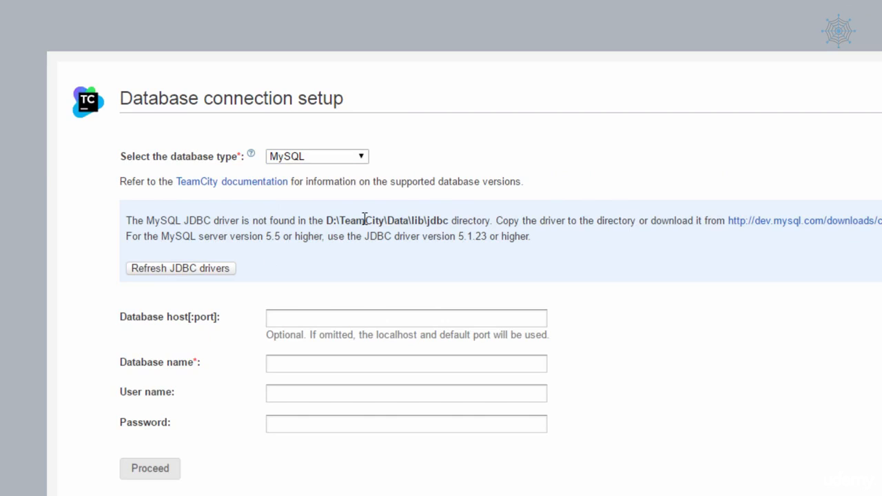
pyautogui.moveTo(326, 220); pyautogui.dragTo(449, 220)
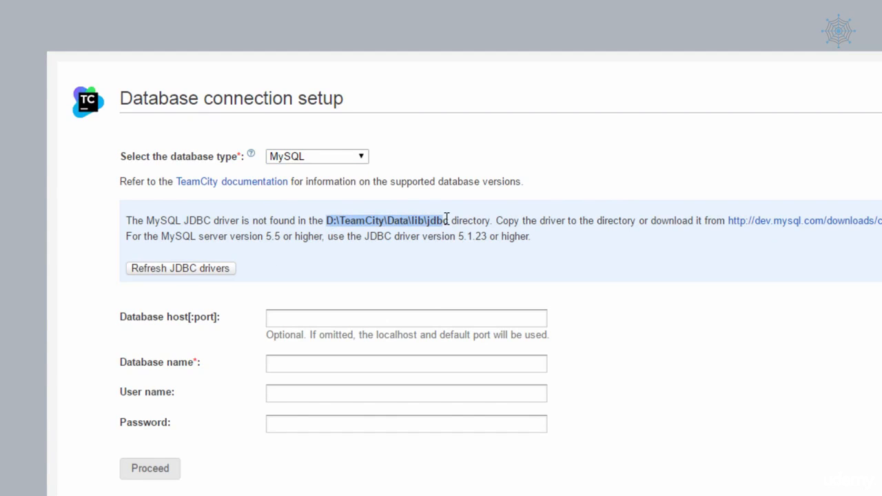
# - Select Internal (HSQLDB) as the database type and proceed
pyautogui.click(316, 157)
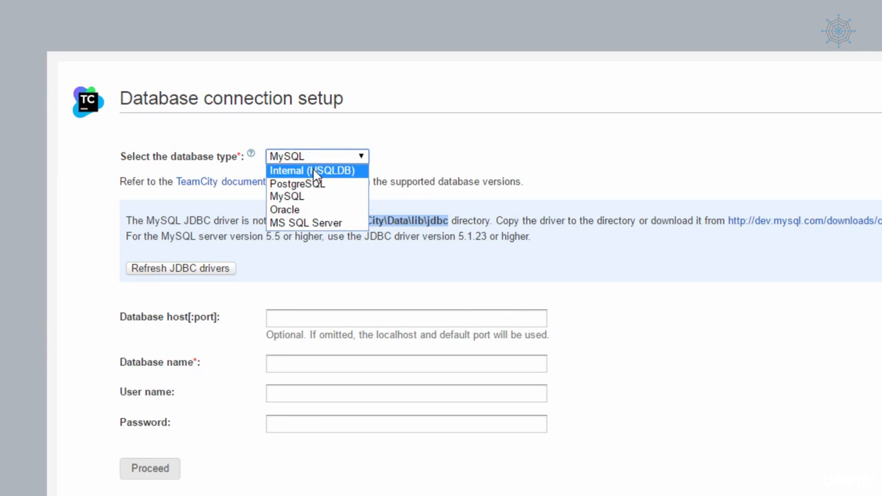
pyautogui.click(314, 171)
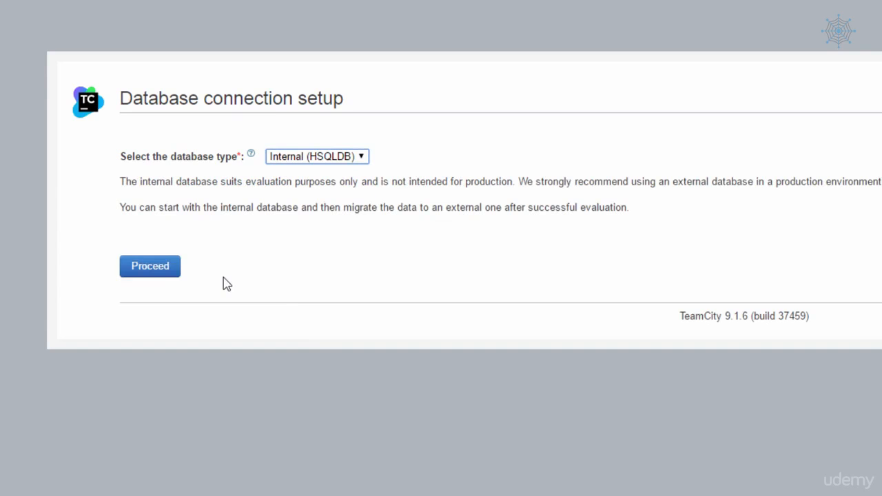
pyautogui.click(150, 266)
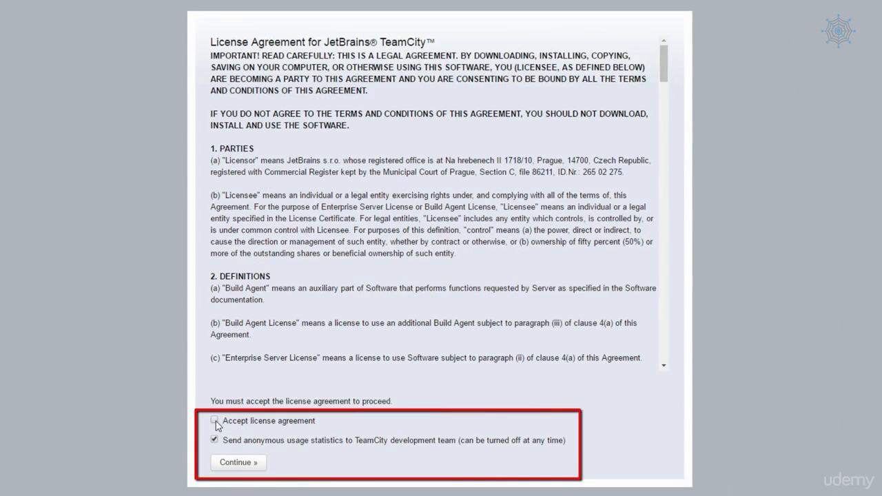
# - Accept the TeamCity license agreement and create the administrator account with username admin, entering and confirming the account password
pyautogui.click(225, 420)
pyautogui.click(238, 463)
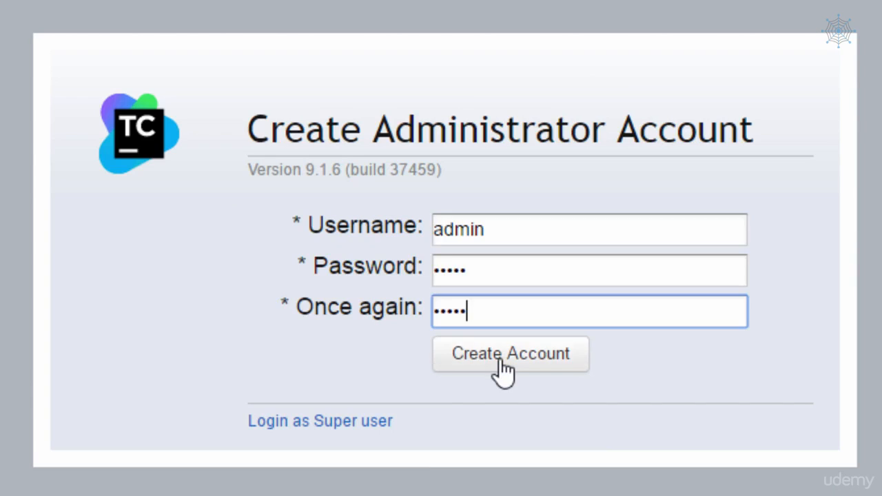
pyautogui.click(500, 359)
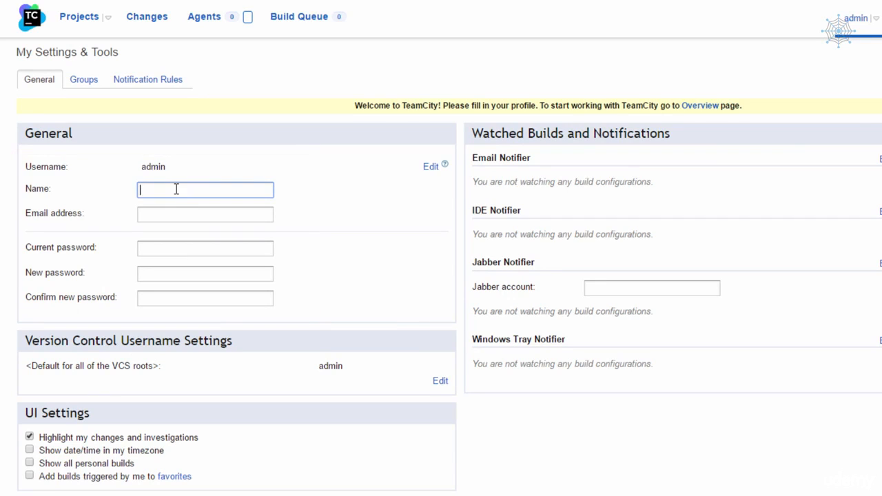
# - Open the Agents page to check the connected build agents
pyautogui.click(165, 215)
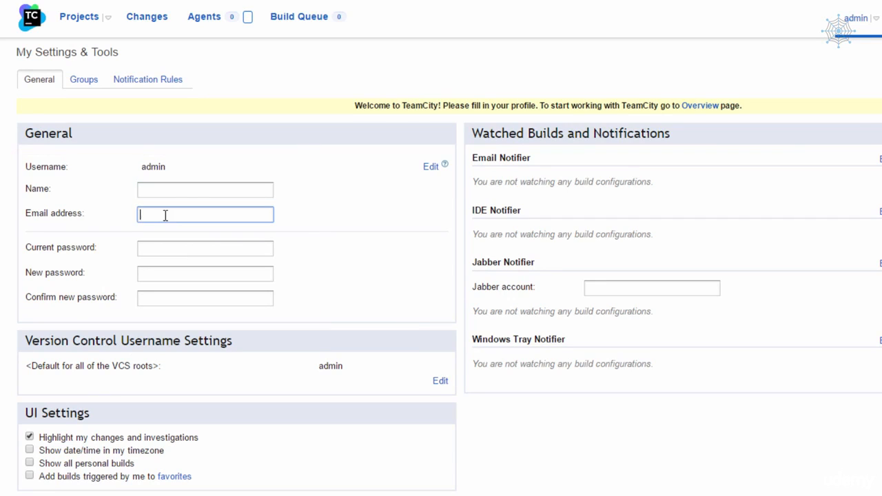
pyautogui.click(198, 20)
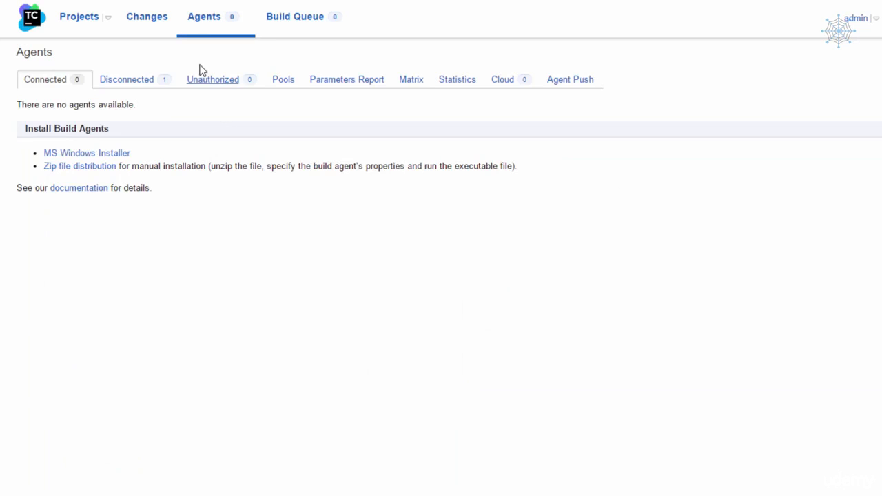